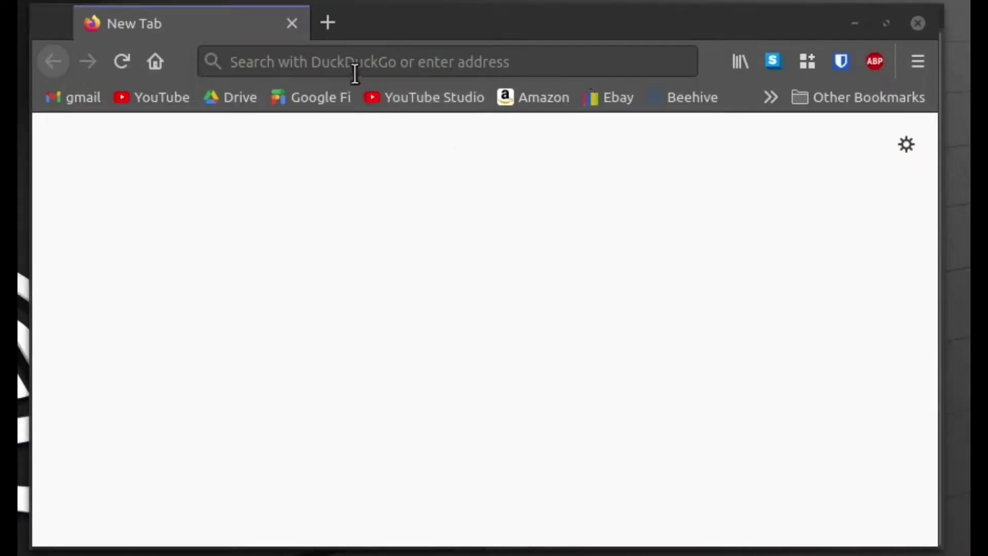
Load the address 192.168.1.120 in Firefox
click(340, 62)
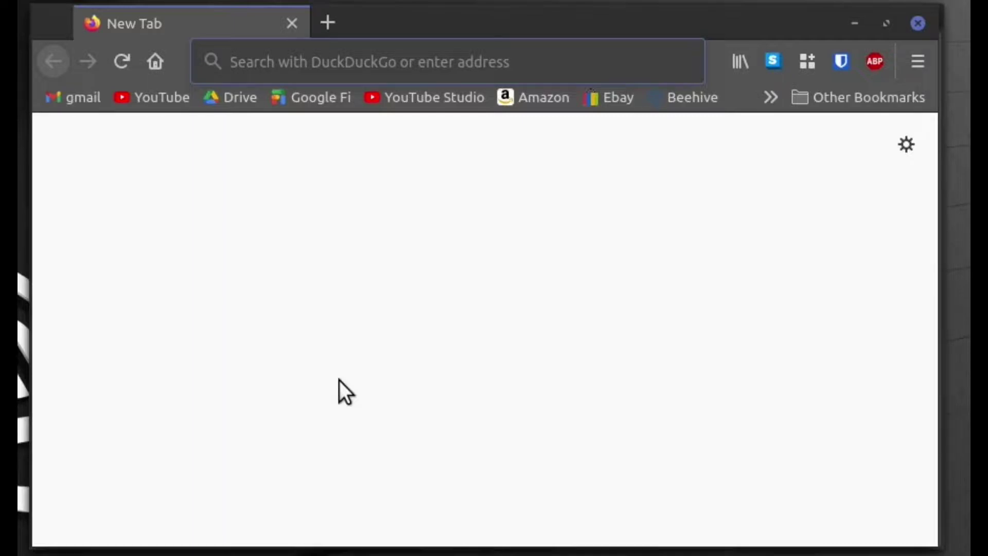
text(192.168)
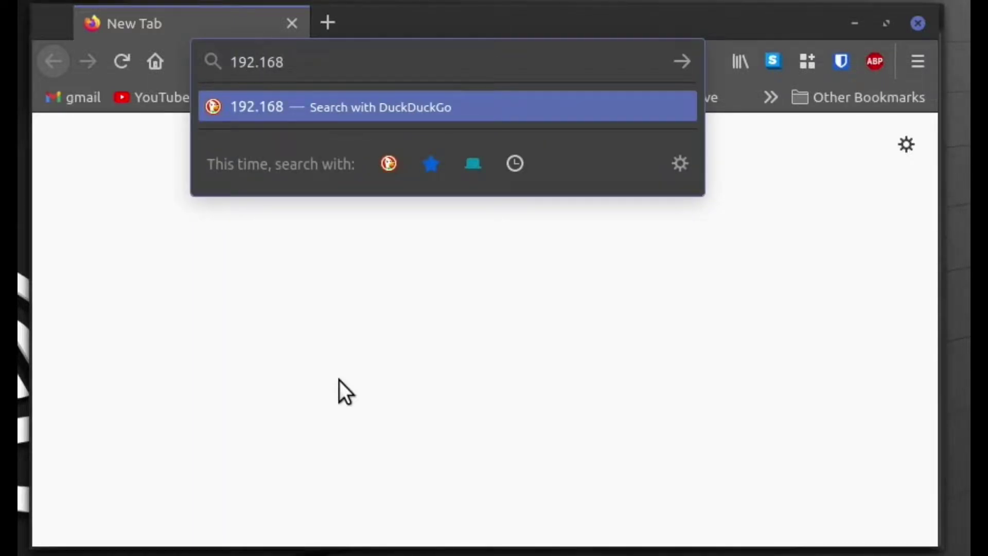
text(.11)
key(BackSpace)
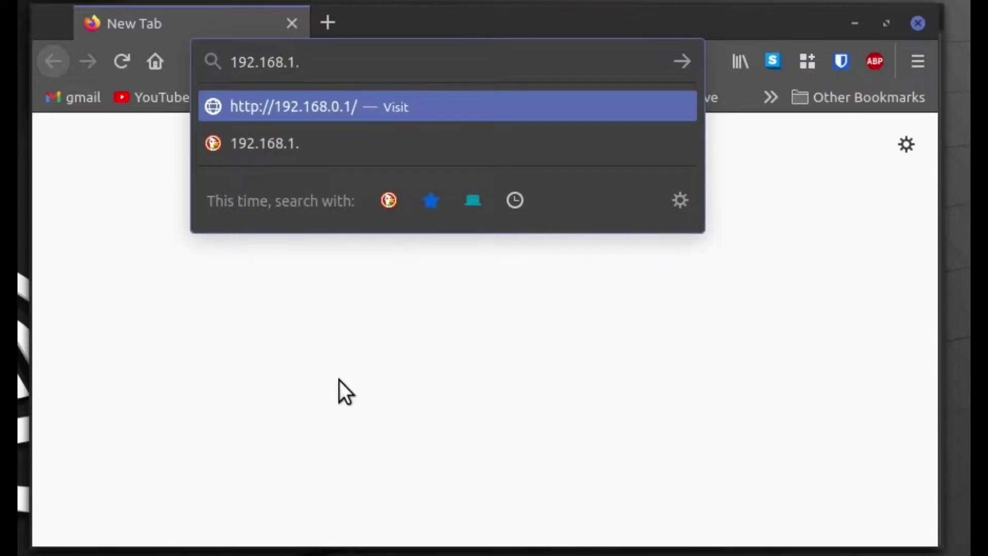
text(.)
text(120)
key(Return)
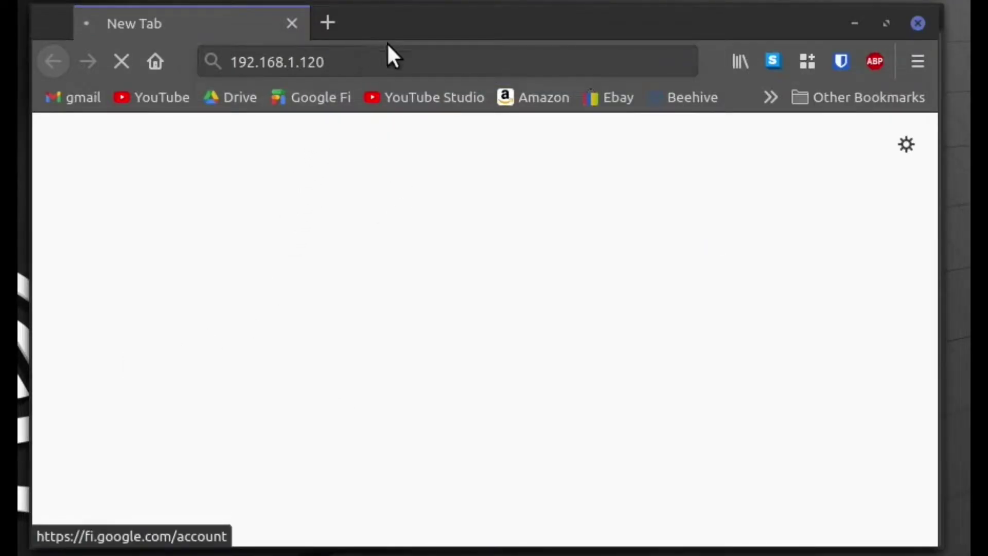
Correct the address to 192.168.11.1 to reach the router's admin page
click(307, 62)
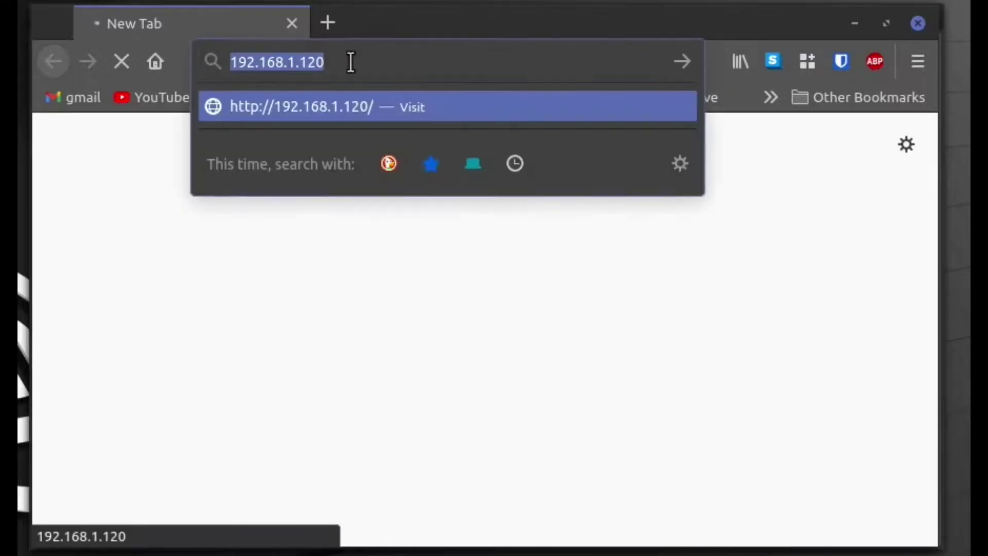
click(301, 62)
drag(295, 66, 437, 69)
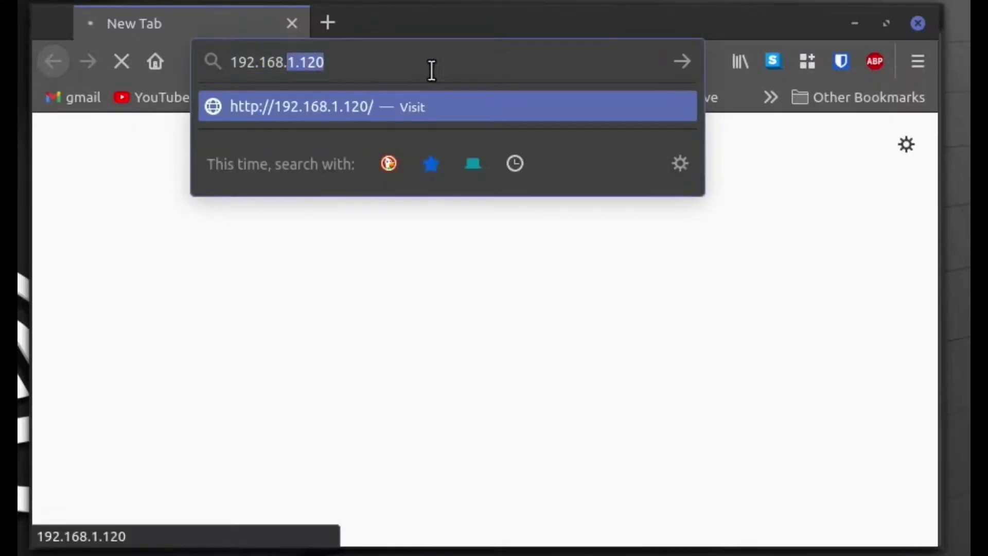
text(11.1)
key(Return)
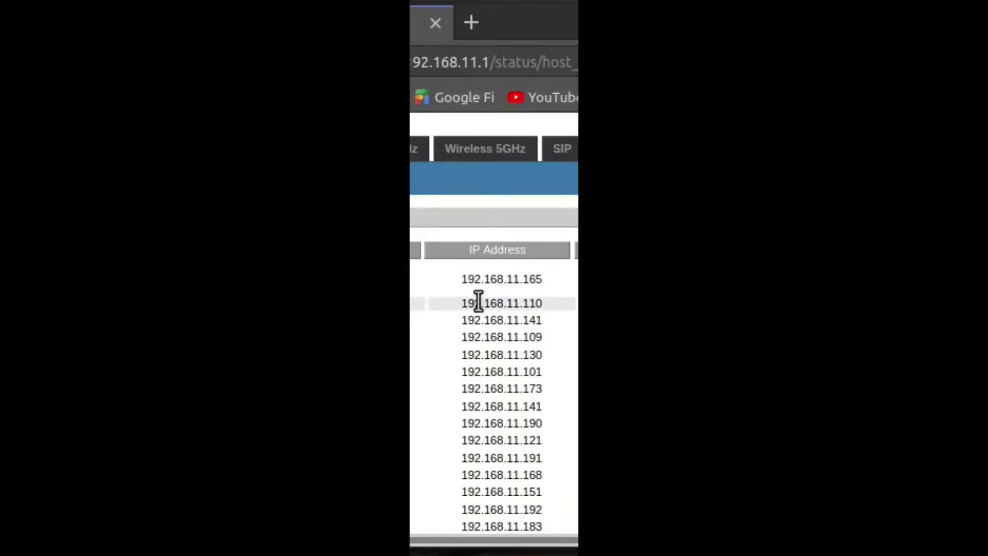
Scroll the LAN Host IP Address list to find the miner, then start a new tab
scroll(478, 302, down, 2)
scroll(494, 414, down, 2)
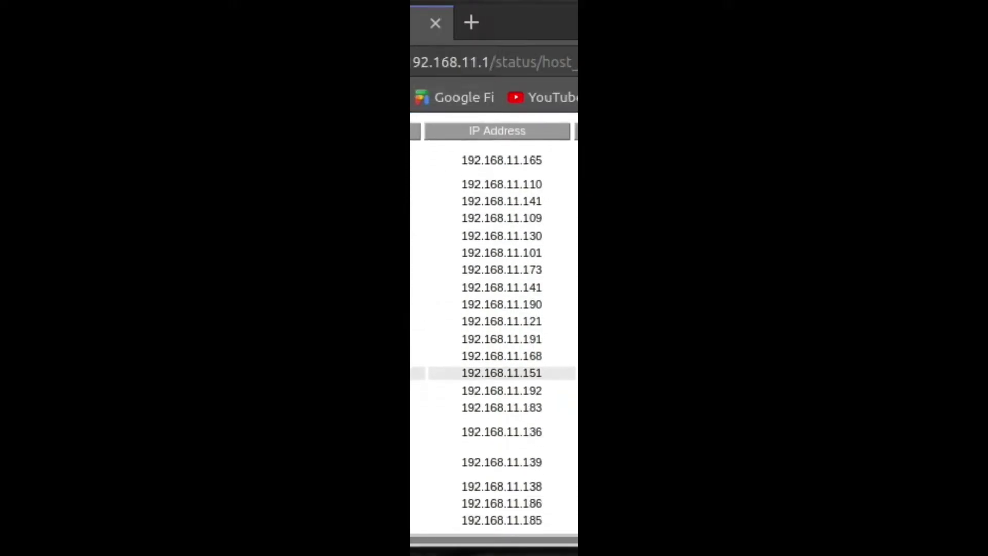
scroll(494, 338, down, 5)
scroll(494, 322, down, 5)
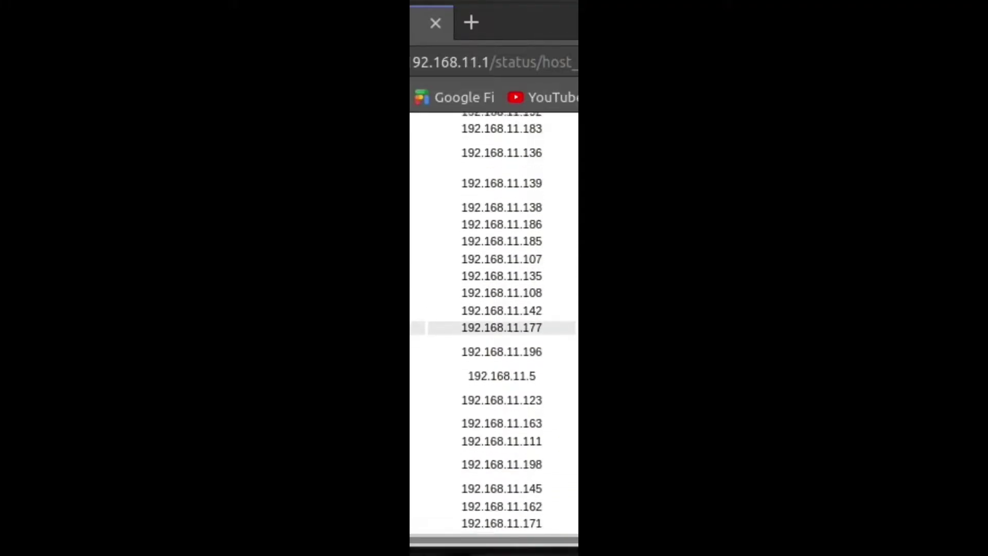
scroll(494, 335, up, 6)
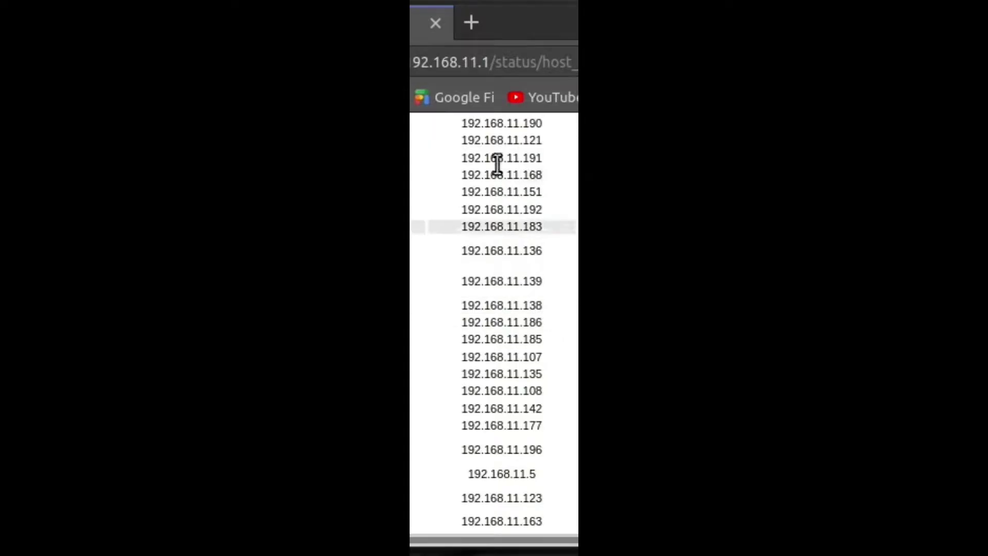
click(470, 23)
Load the Antminer's page at 192.168.11.138
text(19)
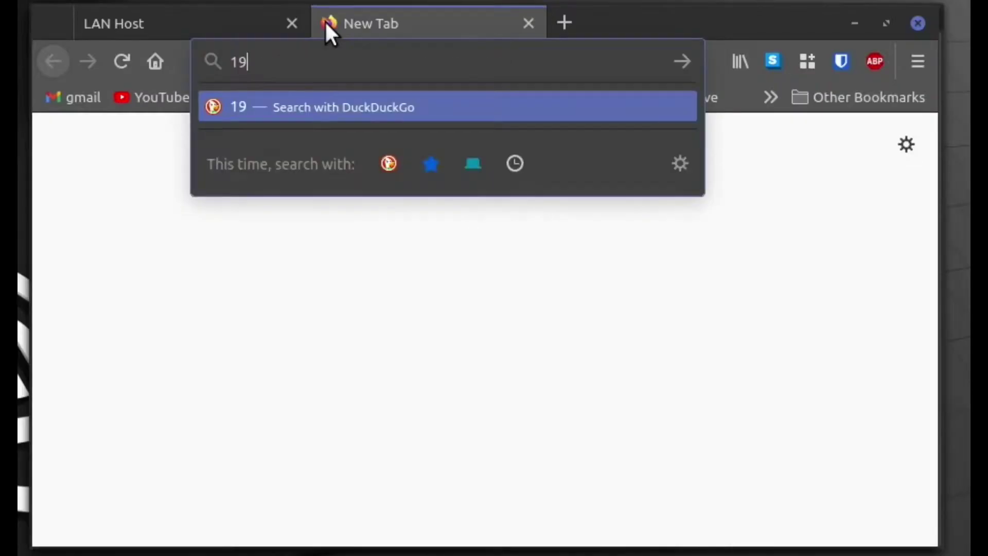
text(2.168.11.138)
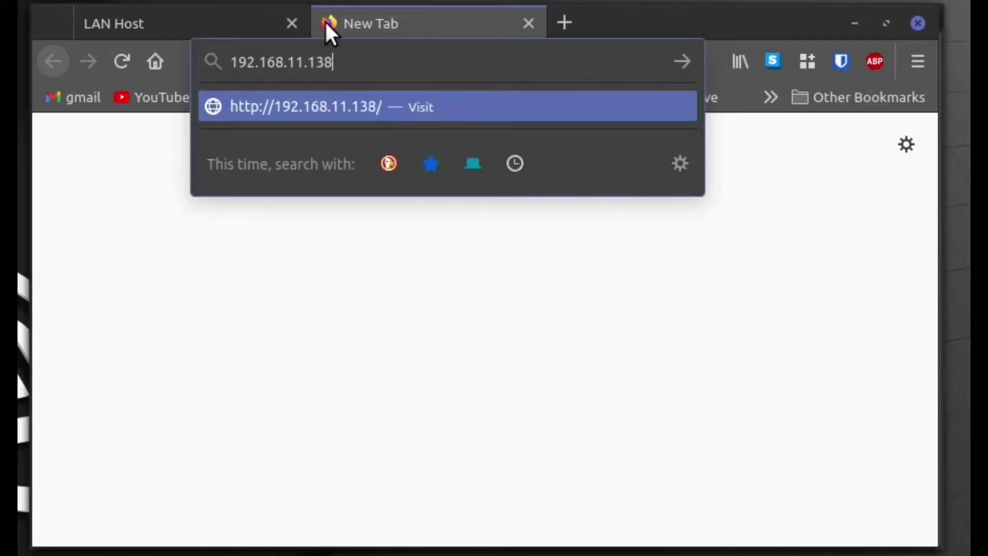
key(Return)
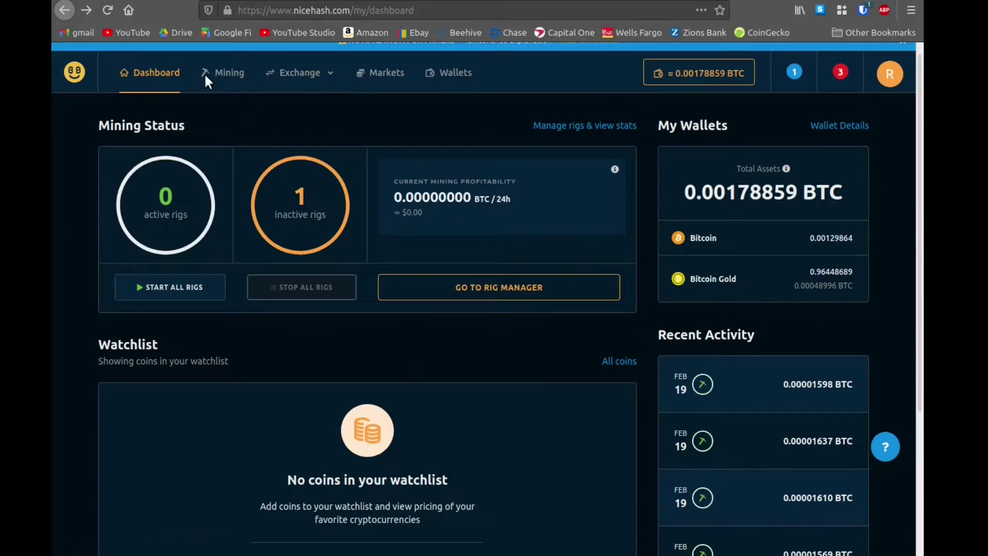
From Mining, choose Add ASIC > Connect your ASIC device and follow See our guide
click(227, 72)
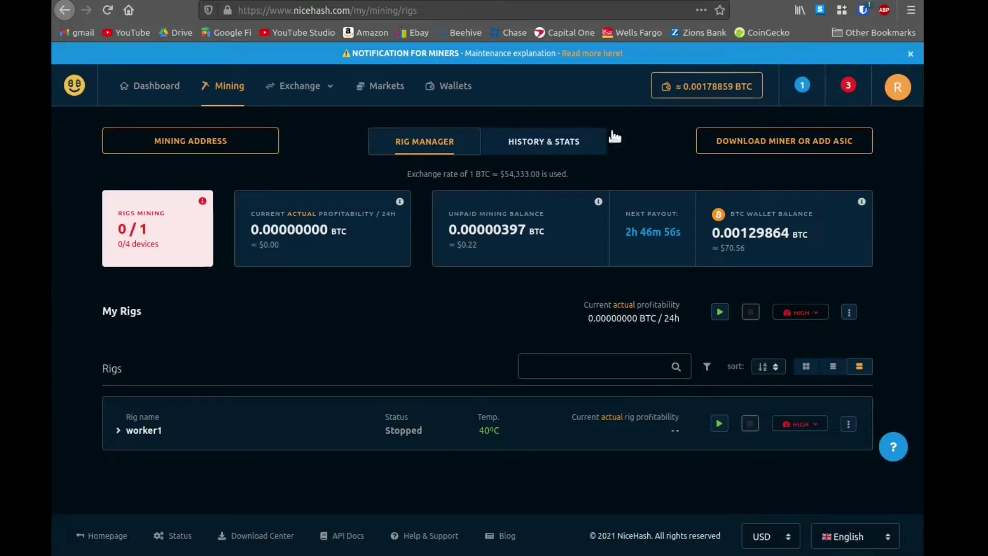
click(833, 142)
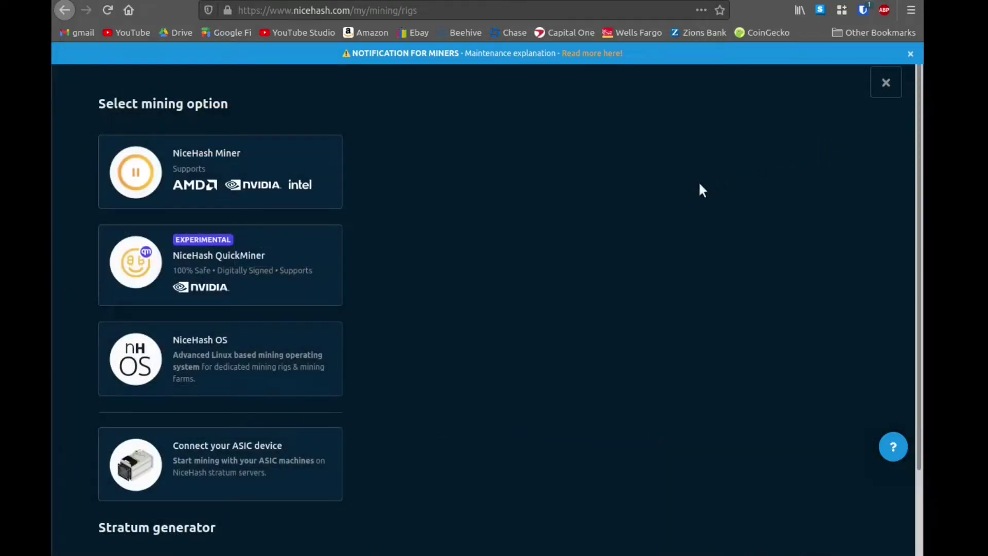
scroll(399, 334, down, 1)
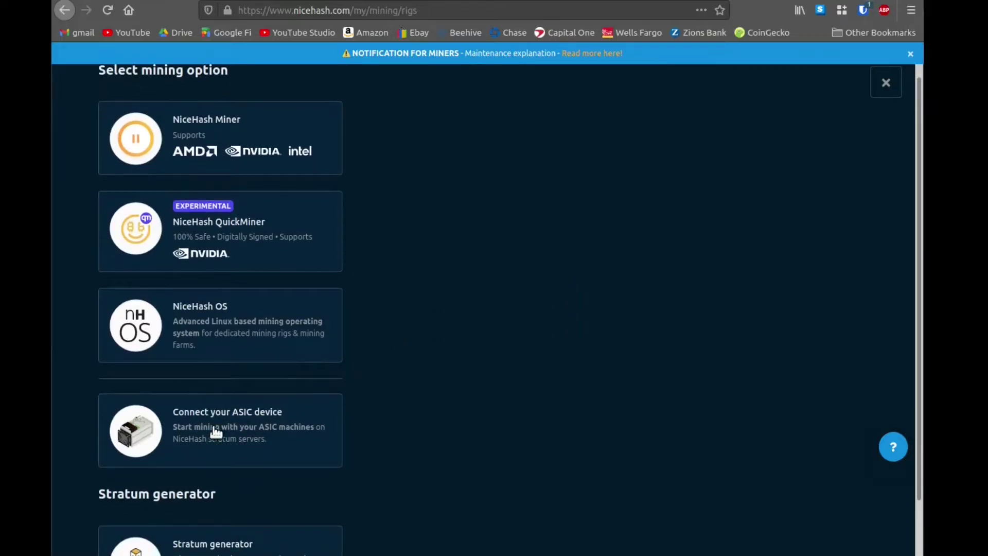
click(249, 430)
click(514, 180)
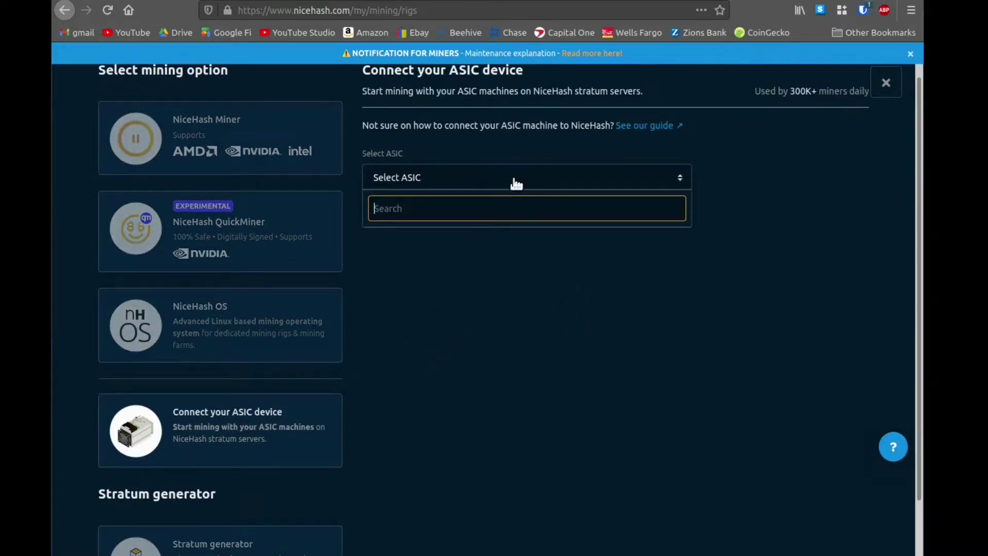
click(515, 180)
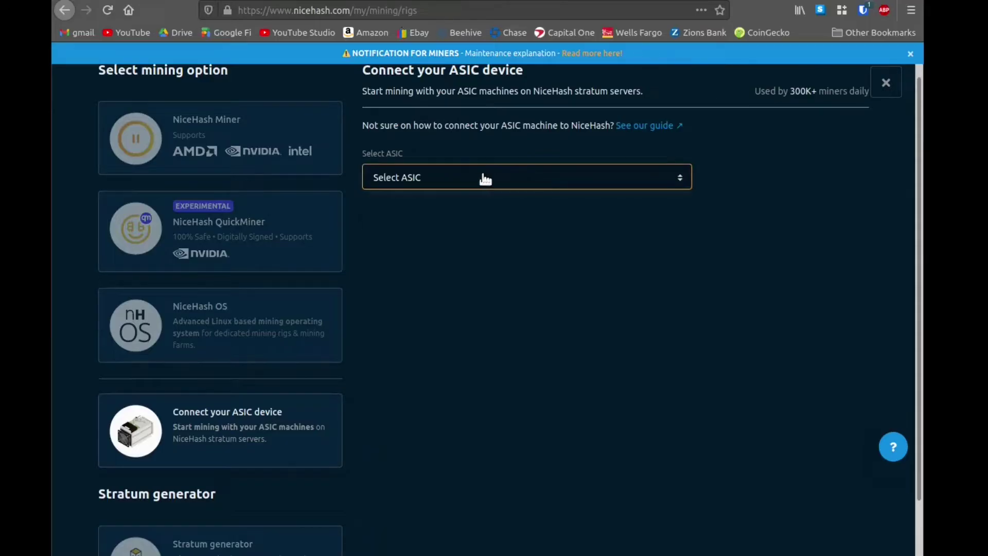
scroll(462, 162, up, 1)
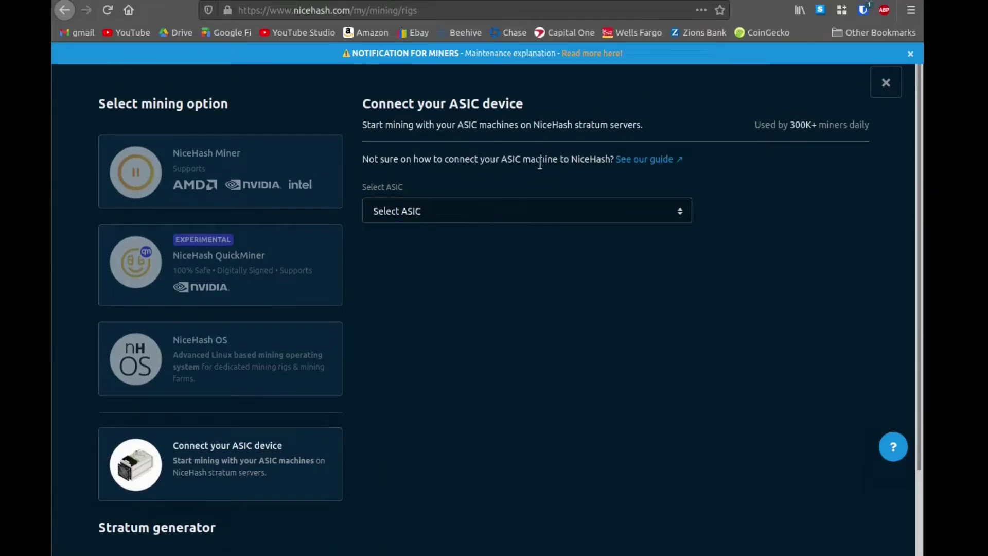
click(640, 161)
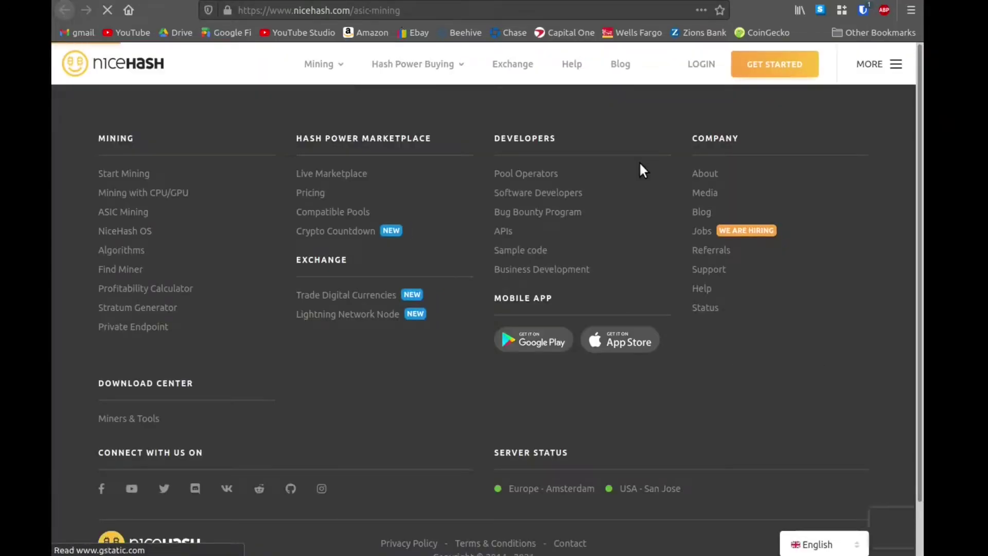
Generate X11 details for USA - San Jose and select stratum+tcp://x11.usa.nicehash.com:3336
scroll(368, 363, down, 5)
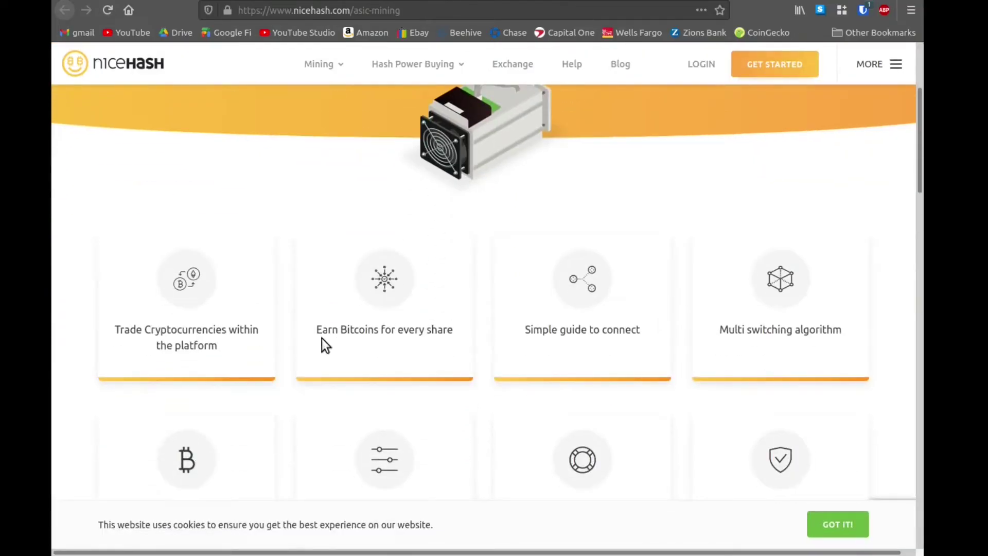
scroll(292, 356, down, 15)
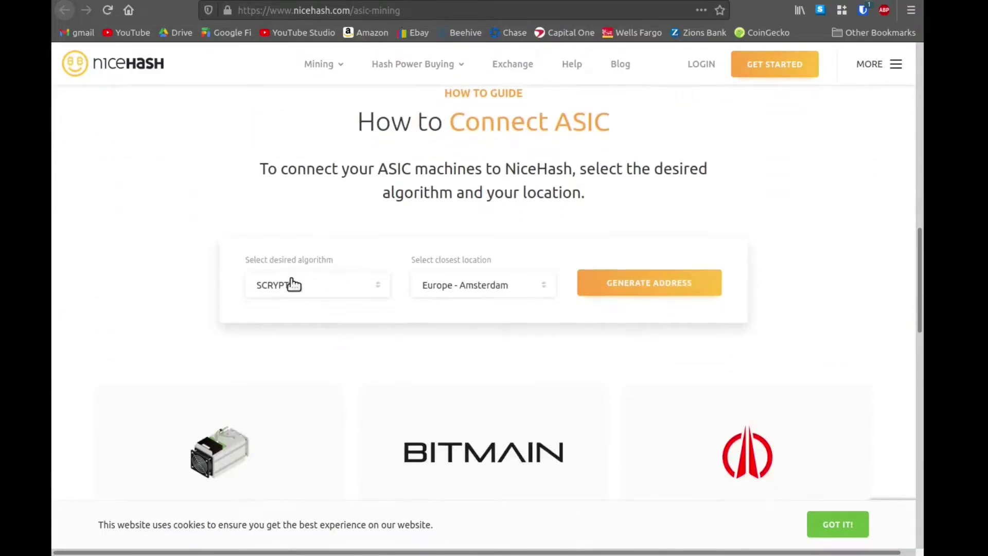
click(452, 292)
click(458, 342)
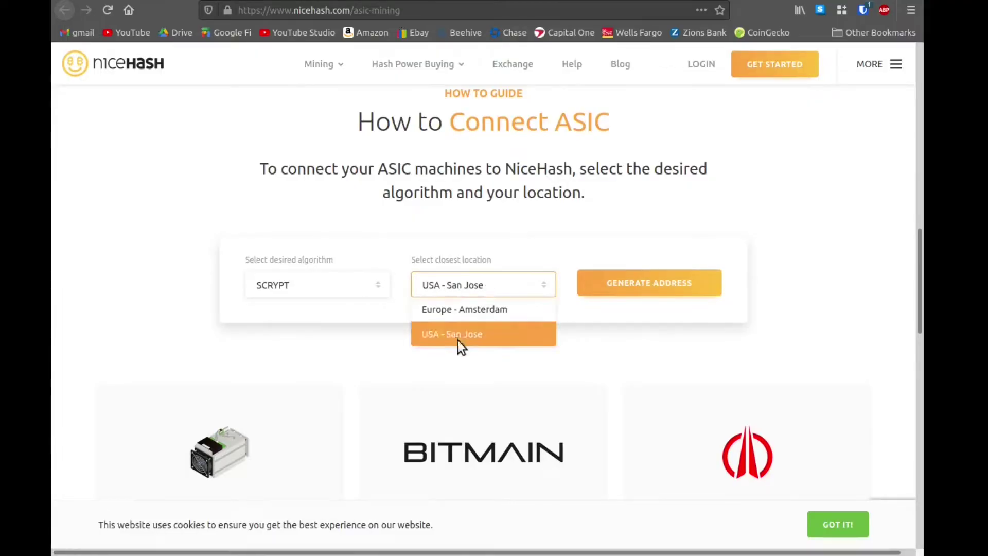
click(376, 288)
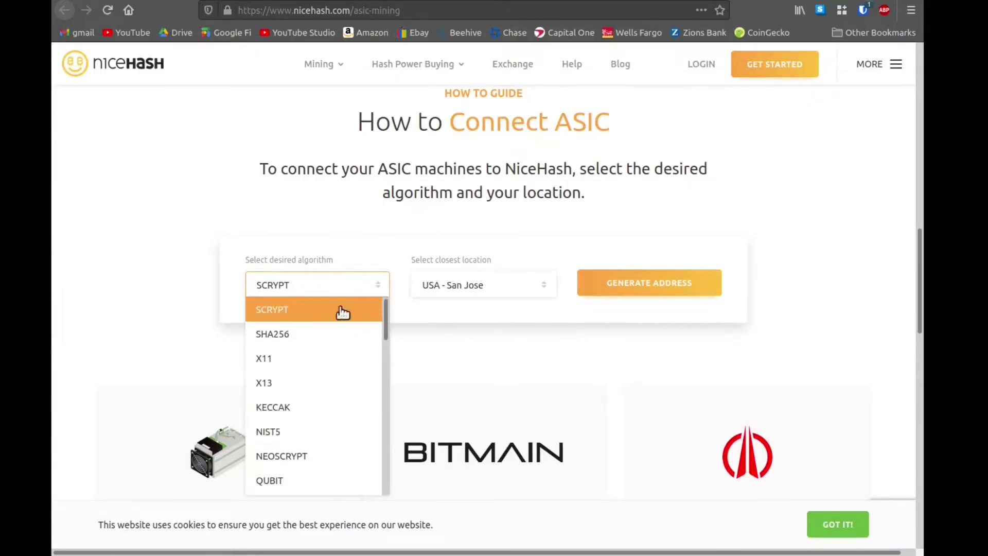
click(268, 364)
click(651, 288)
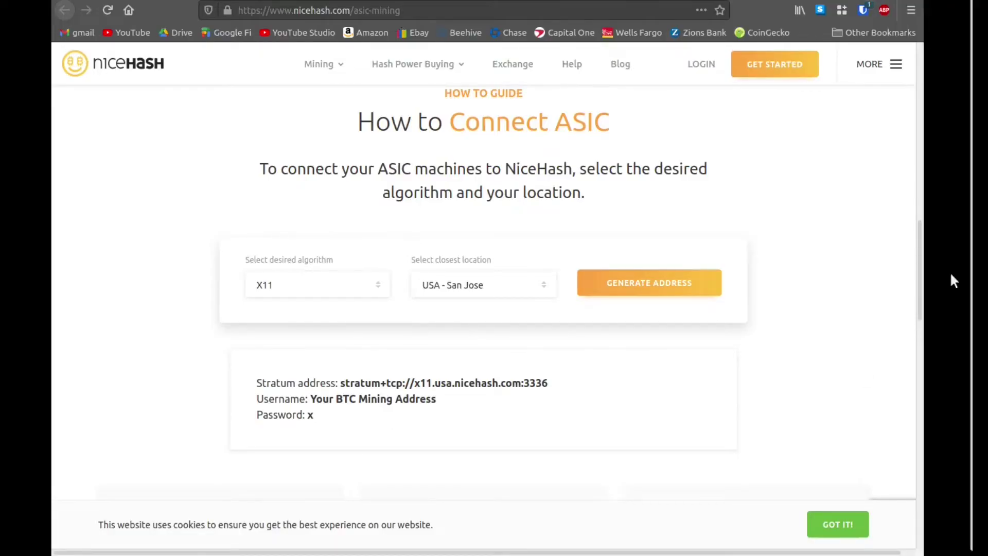
drag(341, 383, 535, 385)
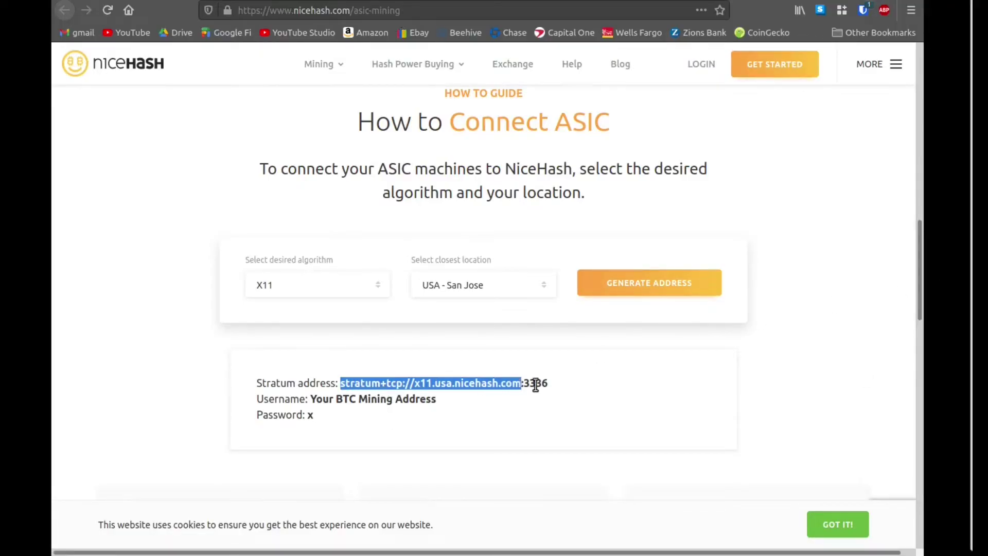
right_click(533, 383)
Copy the stratum address and bring up the Antminer's pool configuration form
click(560, 394)
key(alt+Tab)
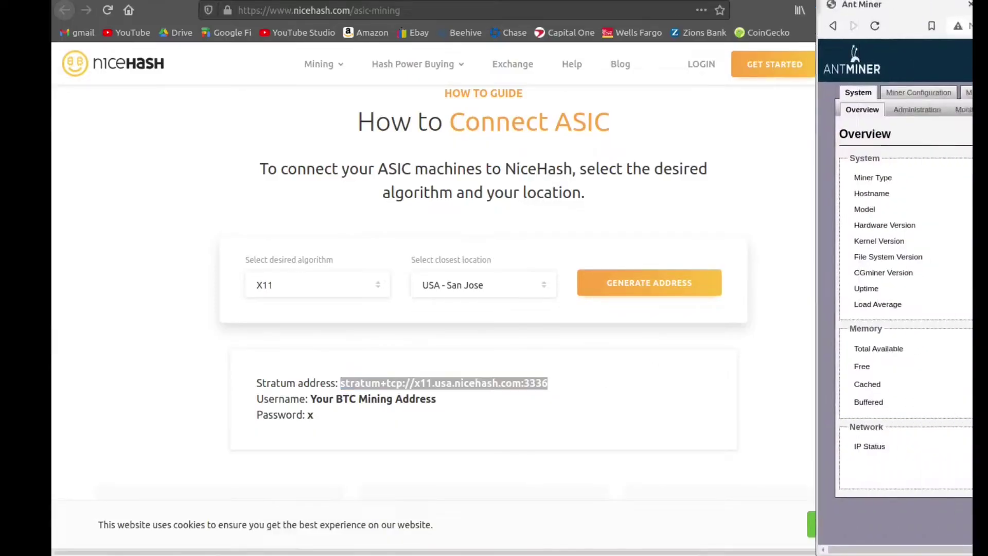
drag(454, 91, 313, 70)
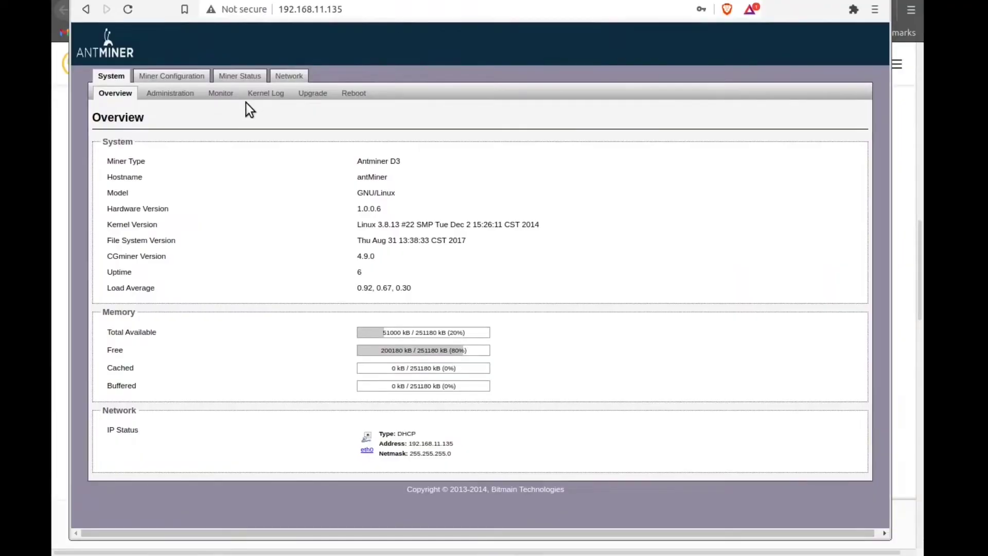
click(174, 76)
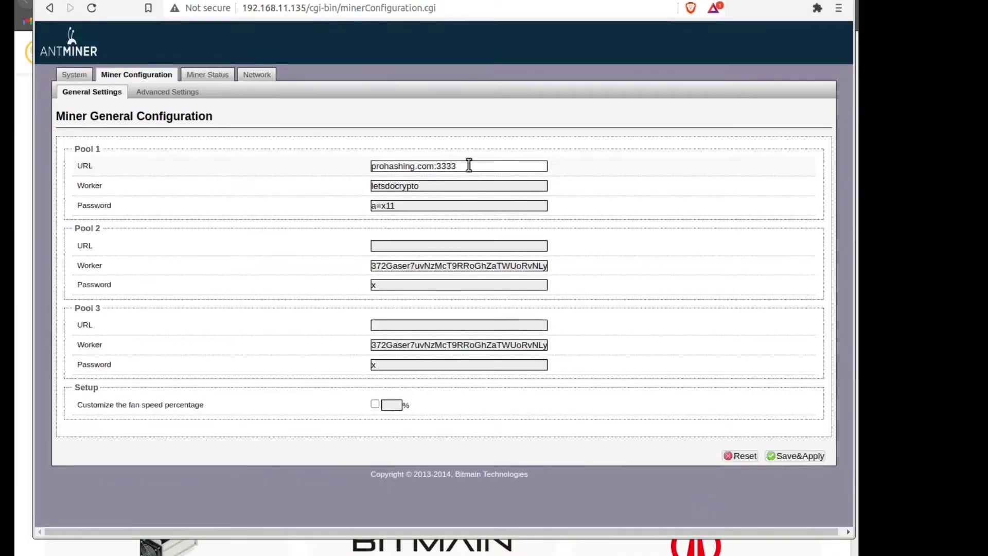
Replace the old prohashing.com:3333 Pool 1 URL with the pasted NiceHash stratum address
drag(505, 168, 366, 168)
right_click(391, 169)
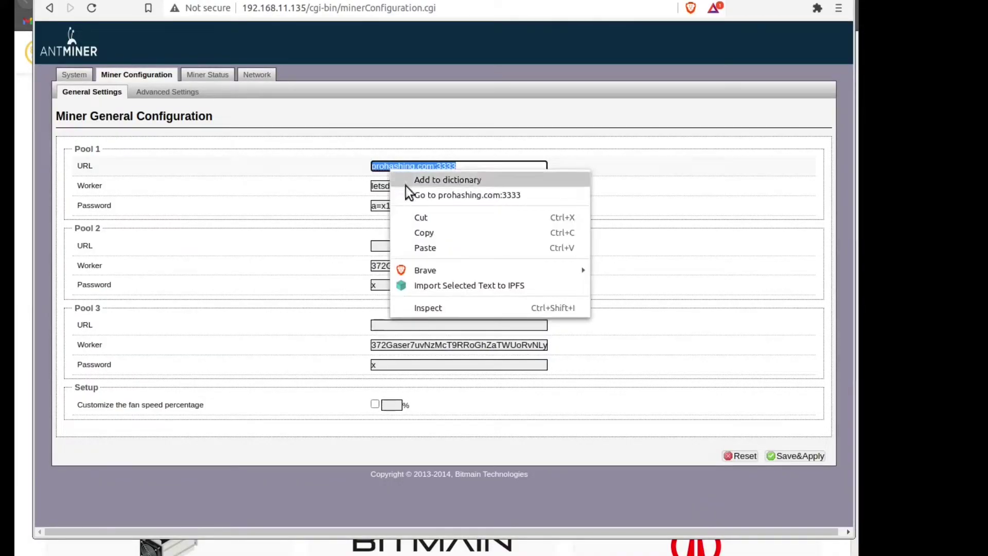
click(426, 236)
drag(453, 168, 483, 166)
click(426, 163)
triple_click(448, 166)
key(BackSpace)
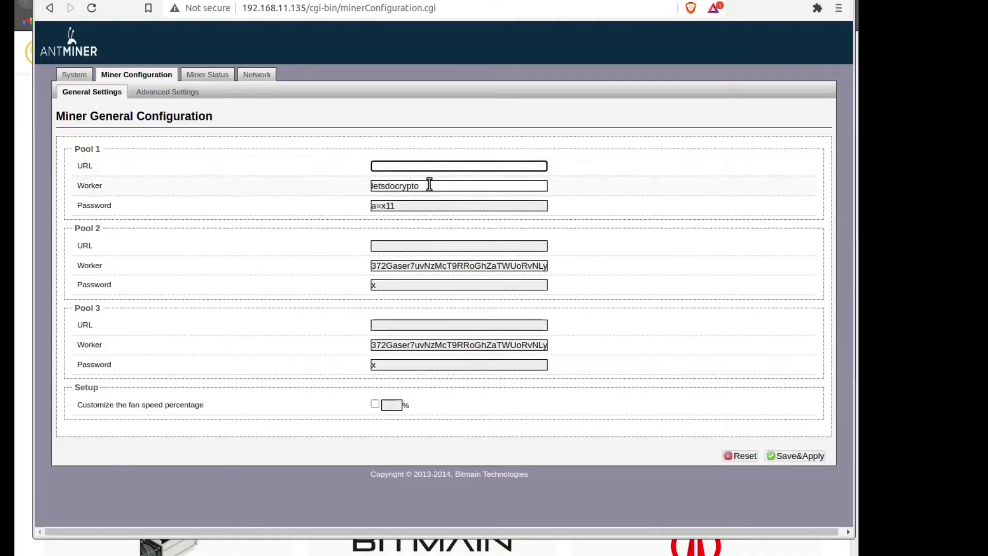
right_click(396, 165)
click(430, 244)
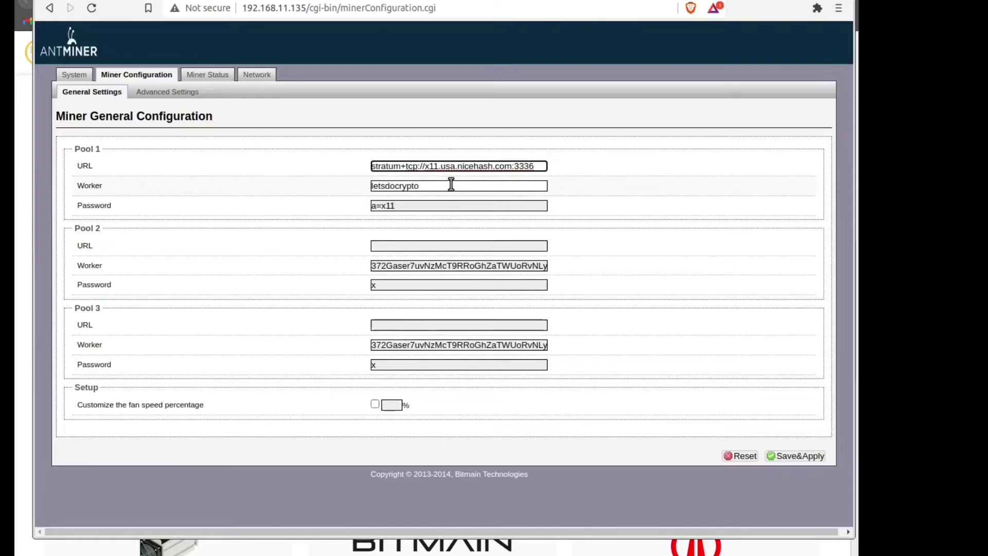
Back in the Antminer form, clear the old Pool 1 worker name
key(alt+Tab)
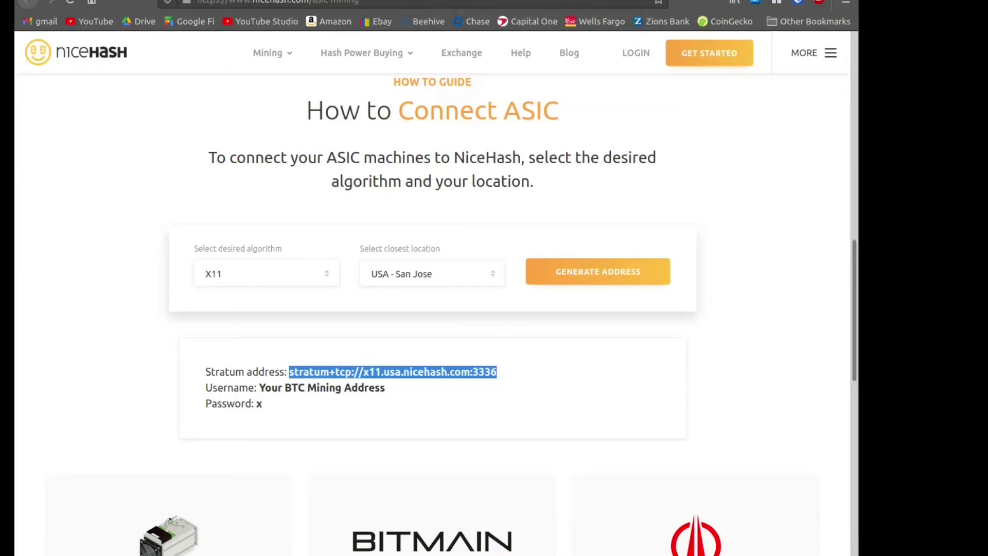
click(261, 389)
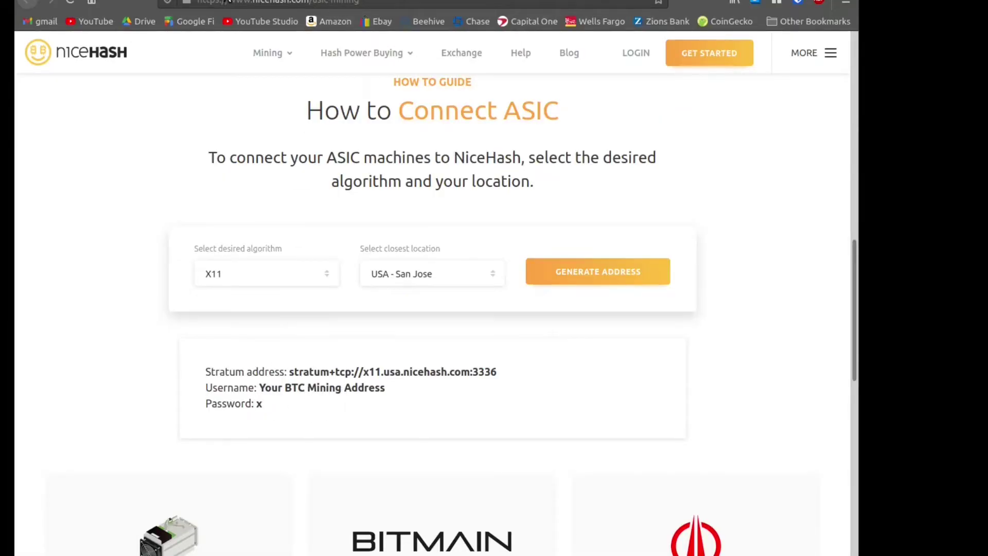
click(106, 537)
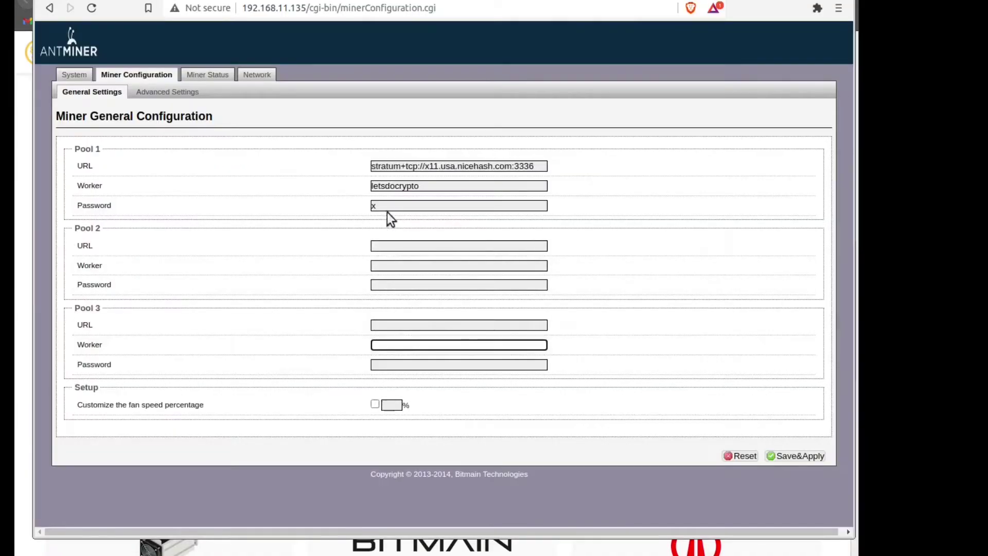
drag(425, 186, 353, 198)
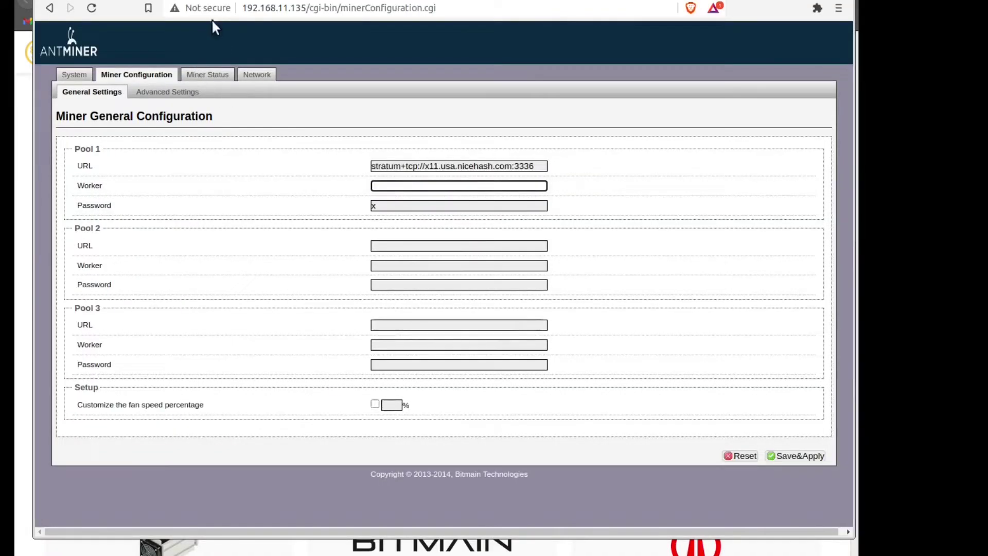
key(alt+Tab)
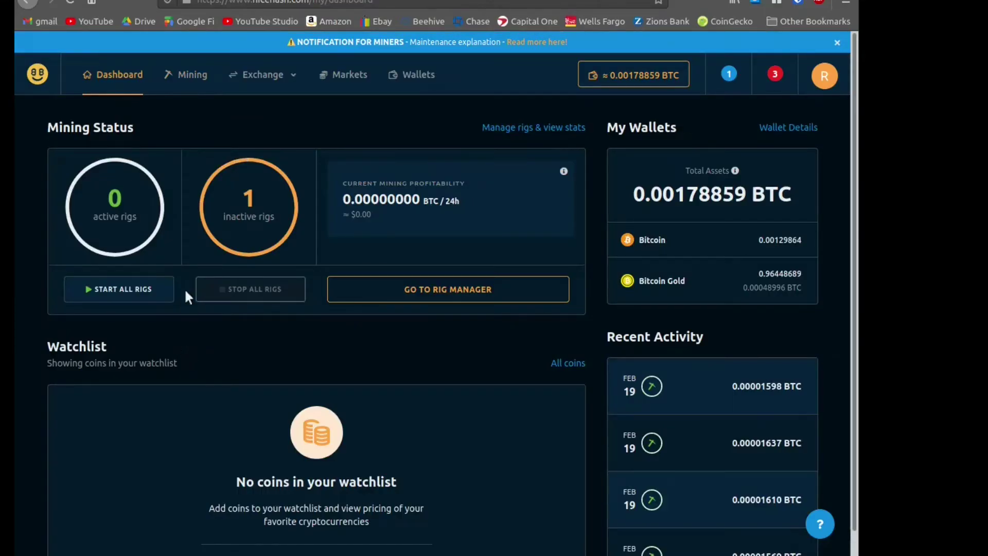
Copy the Bitcoin mining address from NiceHash's Mining Wallet Address popup
click(193, 77)
click(148, 132)
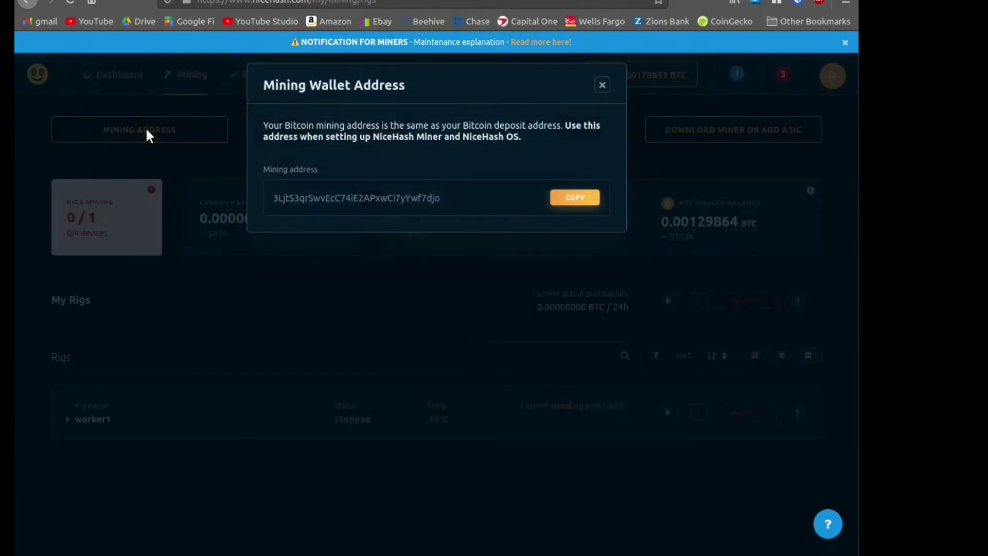
click(571, 199)
click(102, 545)
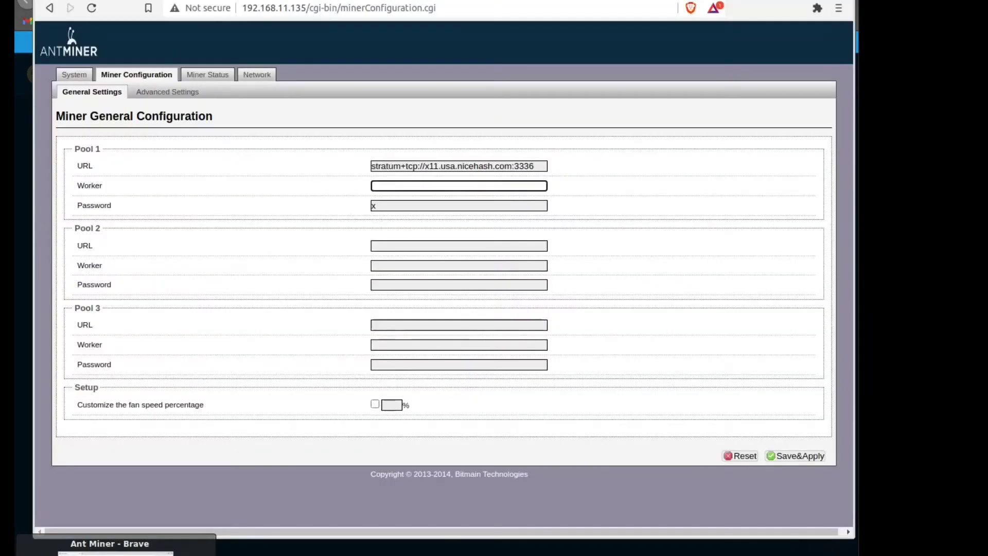
Paste the BTC mining address as the Pool 1 worker and Save&Apply
right_click(383, 186)
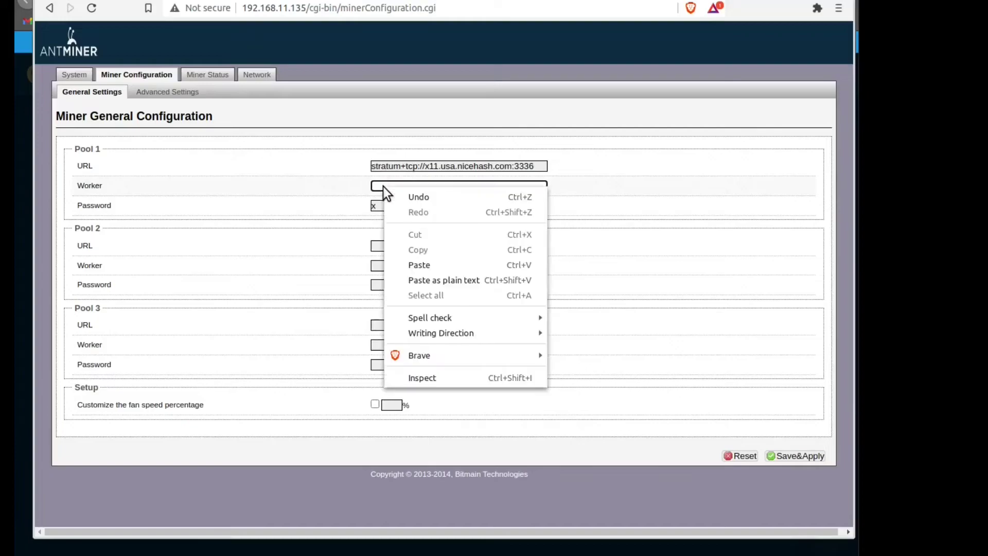
click(413, 268)
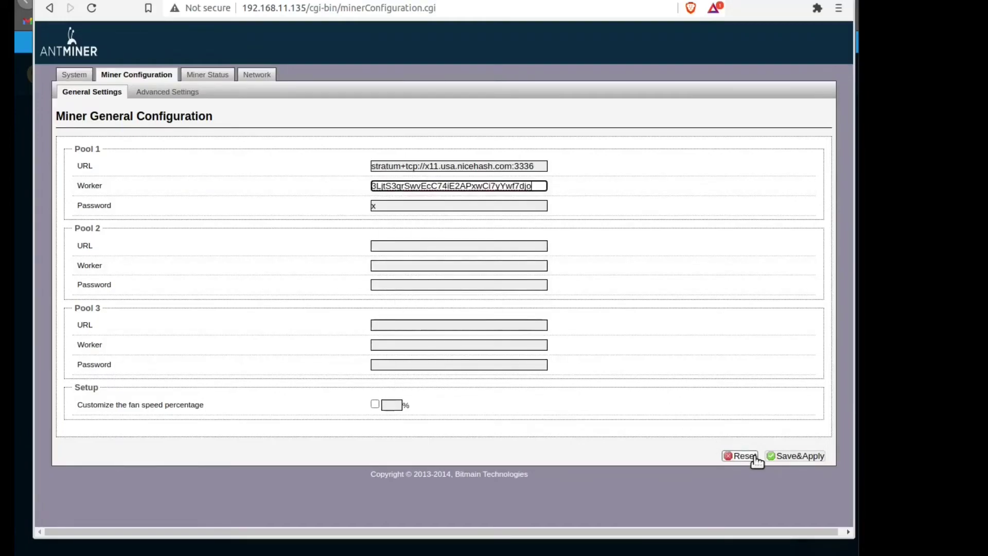
click(797, 457)
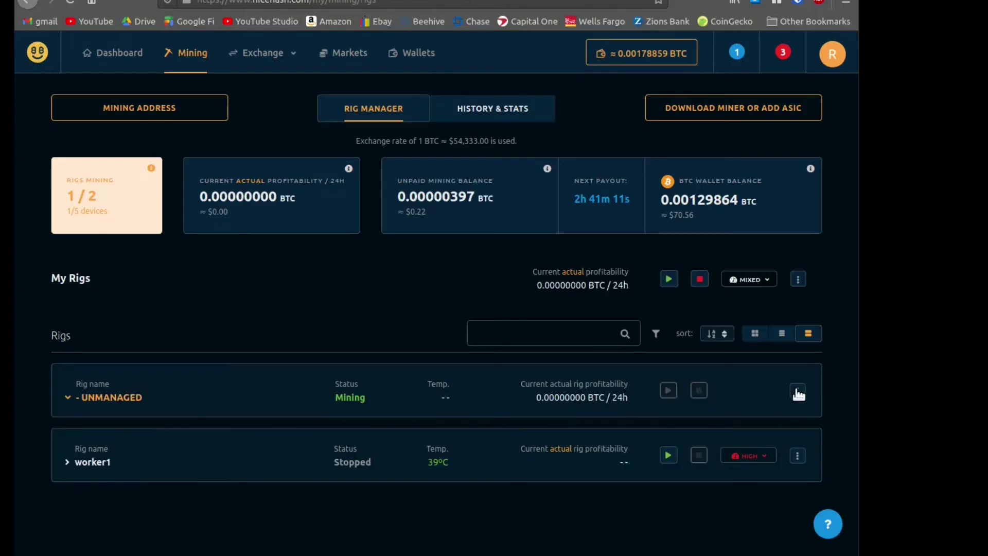
click(798, 392)
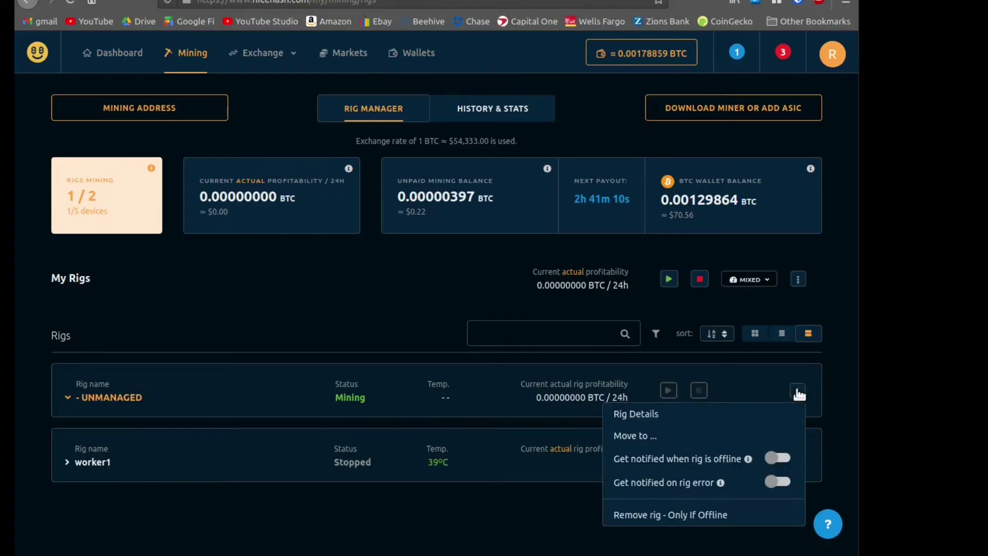
Open the UNMANAGED rig's details and review its active X11 worker and history chart
click(651, 417)
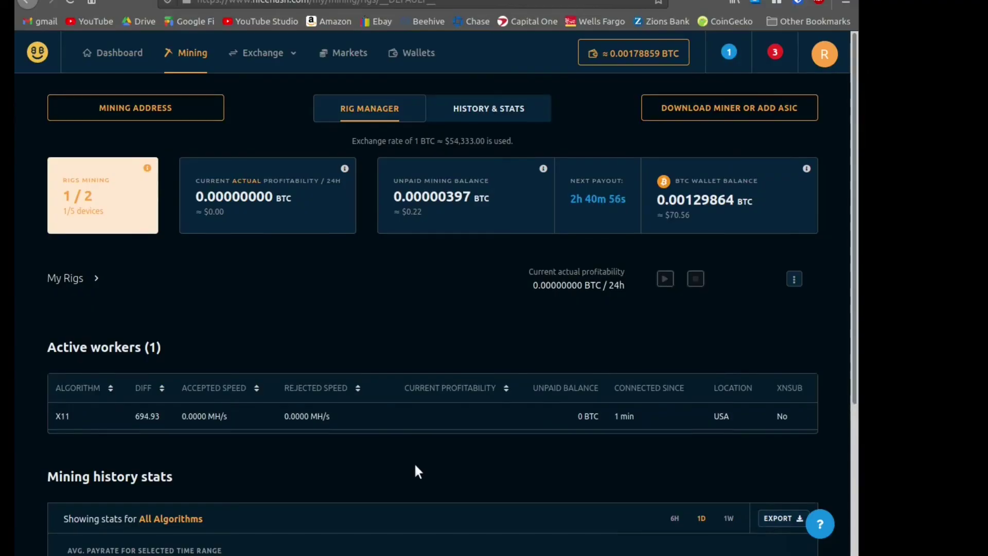
scroll(412, 458, down, 2)
scroll(364, 418, down, 4)
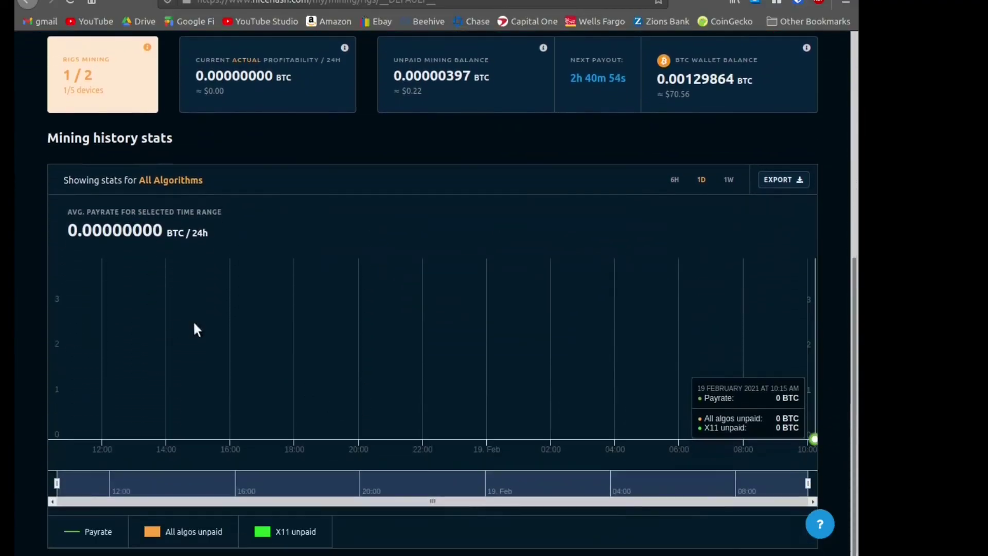
scroll(325, 370, down, 1)
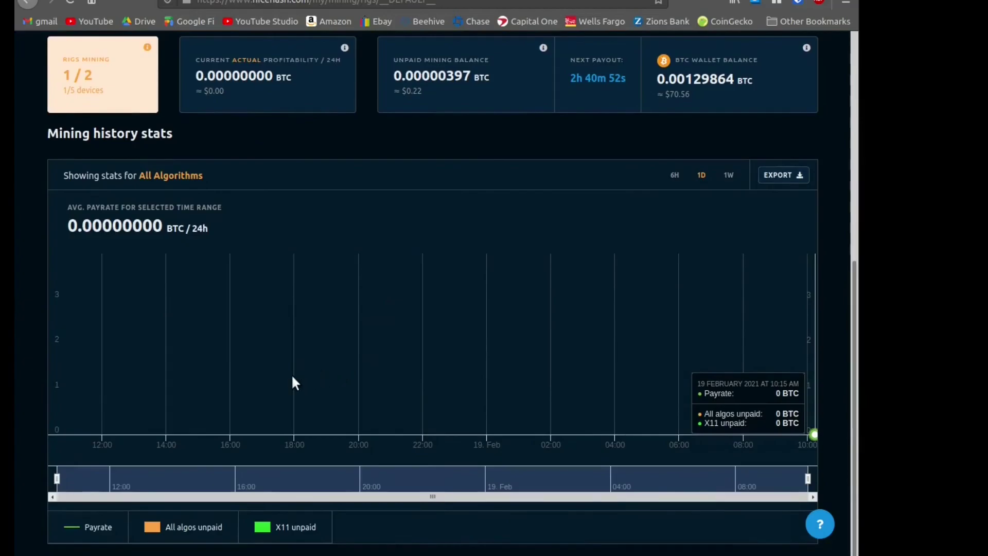
scroll(291, 384, up, 2)
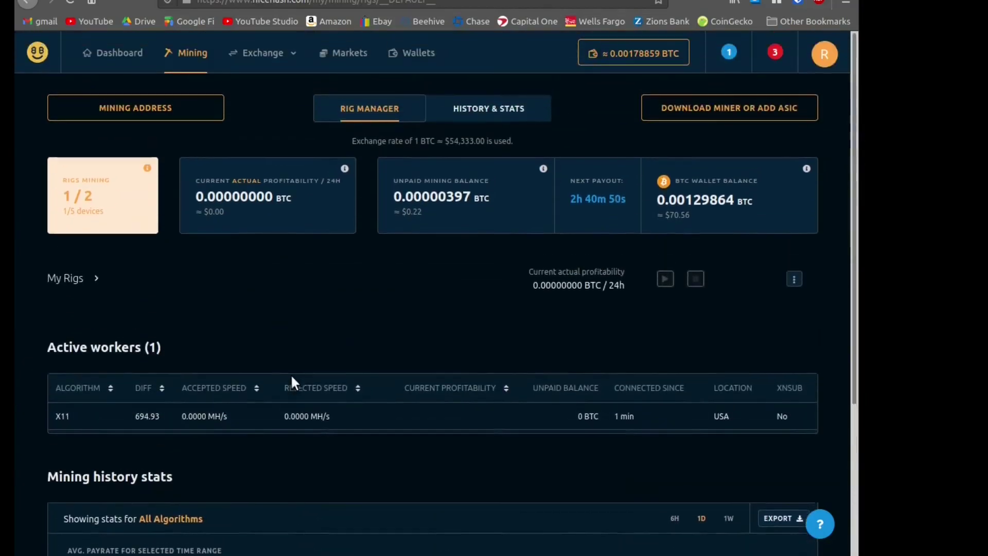